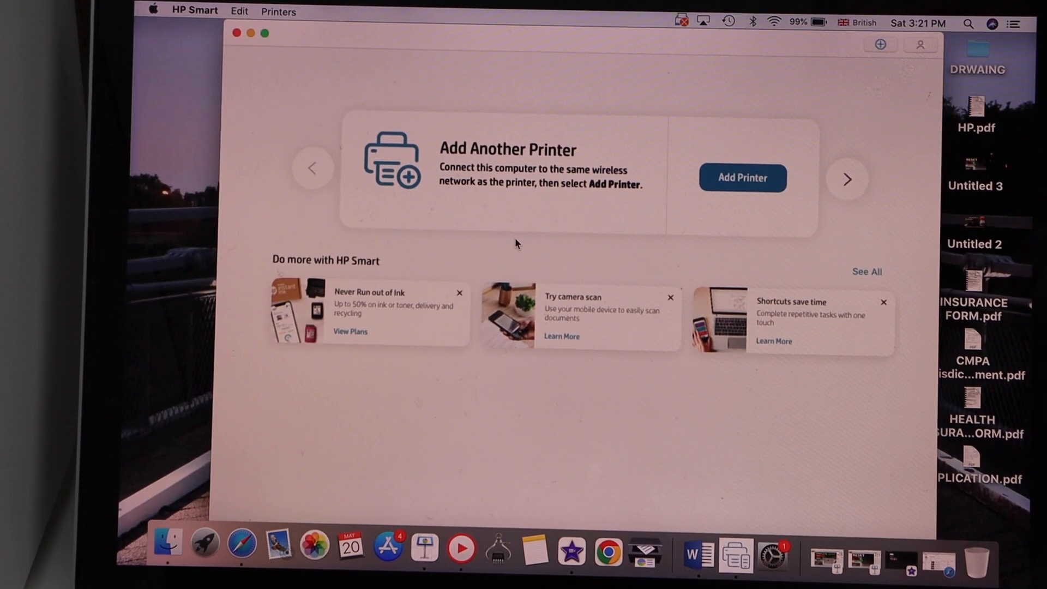
Step: Add the online HP LaserJet Pro 3001-3008, confirm it installed, and continue past the driver instructions
left_click(734, 178)
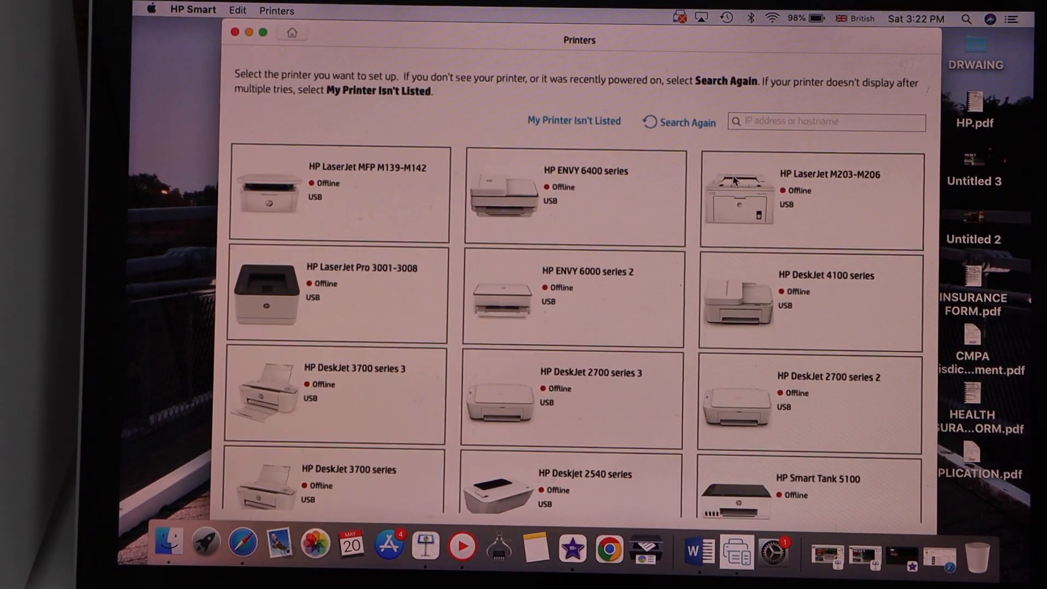
scroll(598, 250, "down", 5)
scroll(598, 249, "down", 5)
scroll(597, 250, "down", 5)
scroll(598, 256, "down", 5)
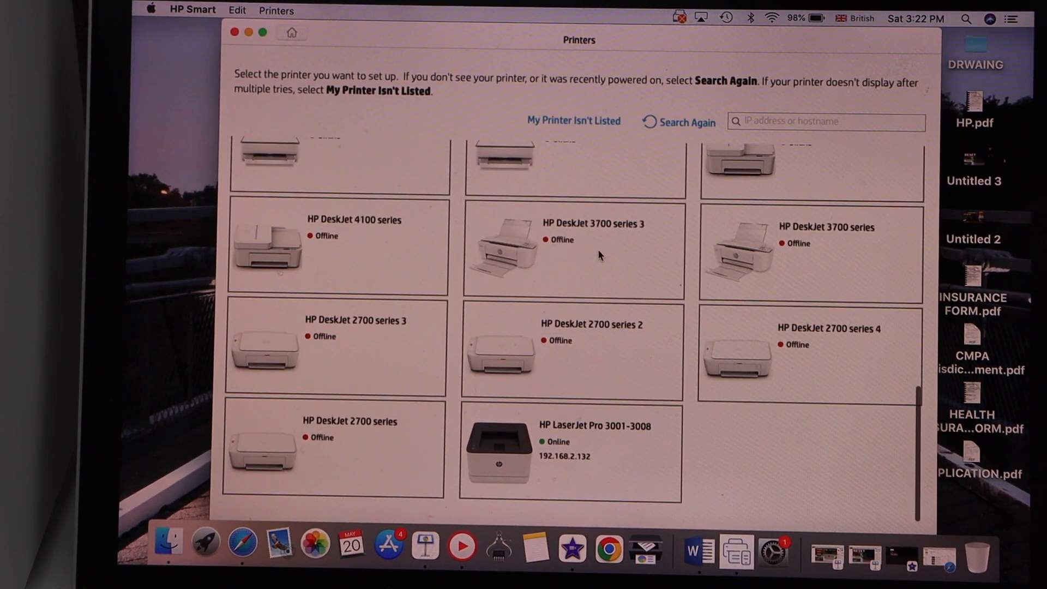
left_click(612, 441)
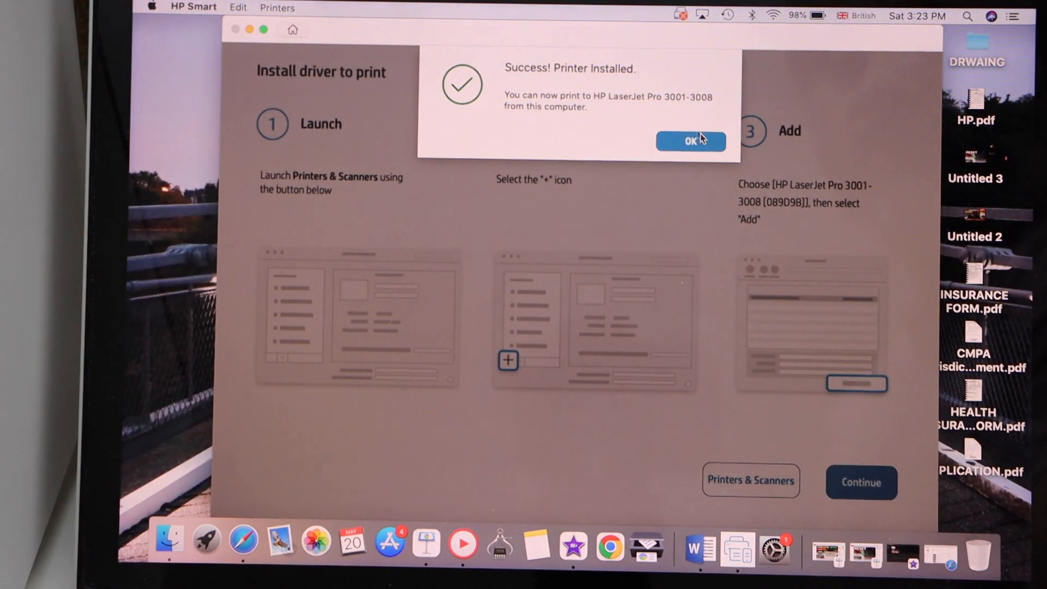
left_click(690, 142)
left_click(861, 481)
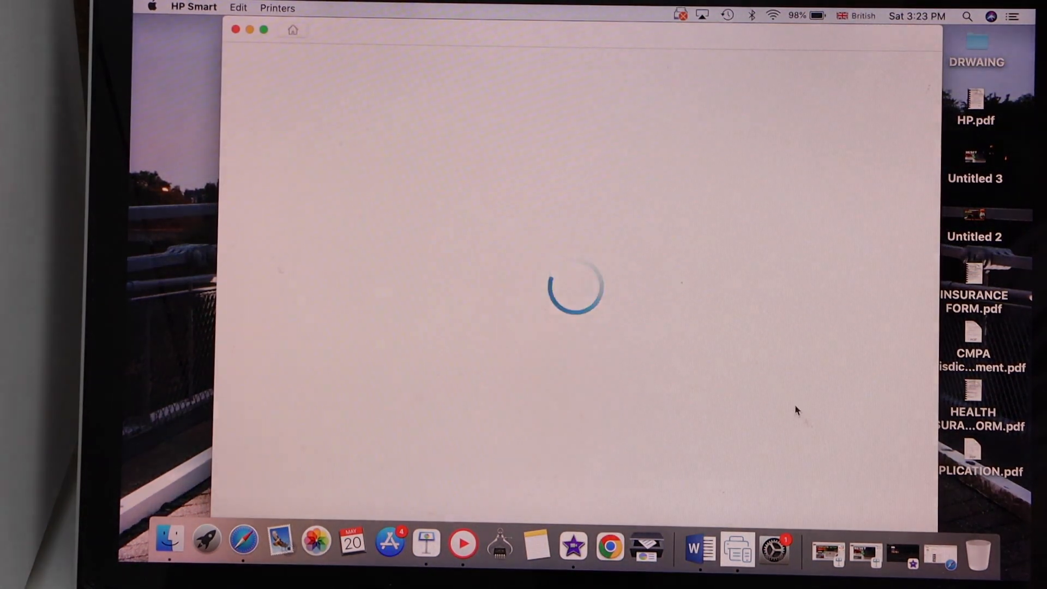